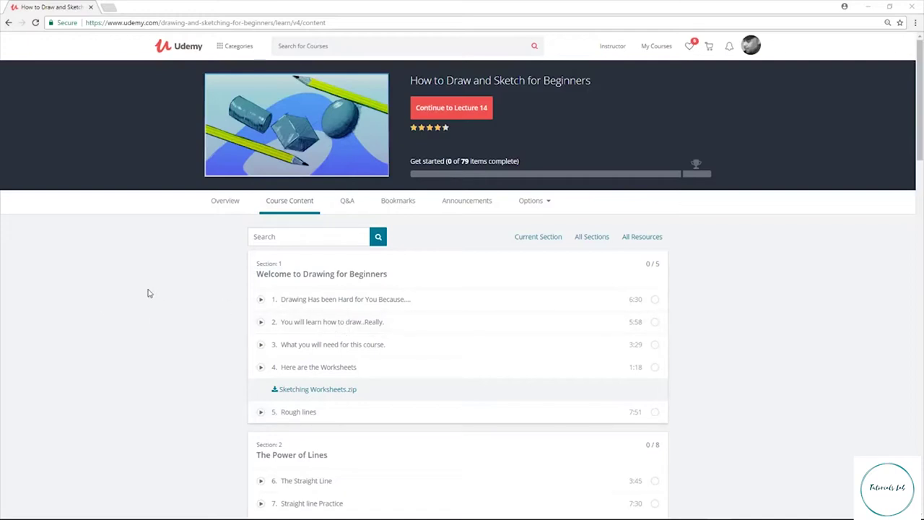
# Look through the drawing course's lecture list, from Welcome to Drawing for Beginners to Organic 3D Forms and back.
pyautogui.scroll(-2, 150, 293)
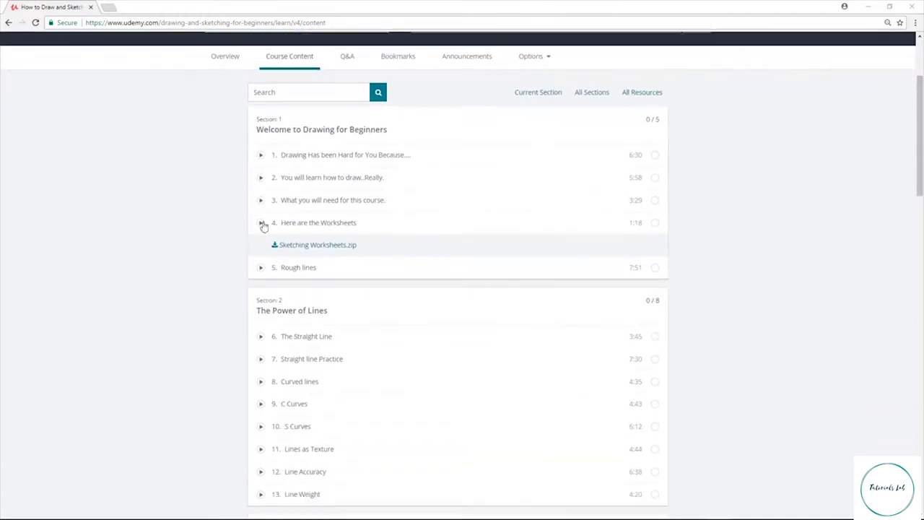
pyautogui.scroll(-1, 220, 209)
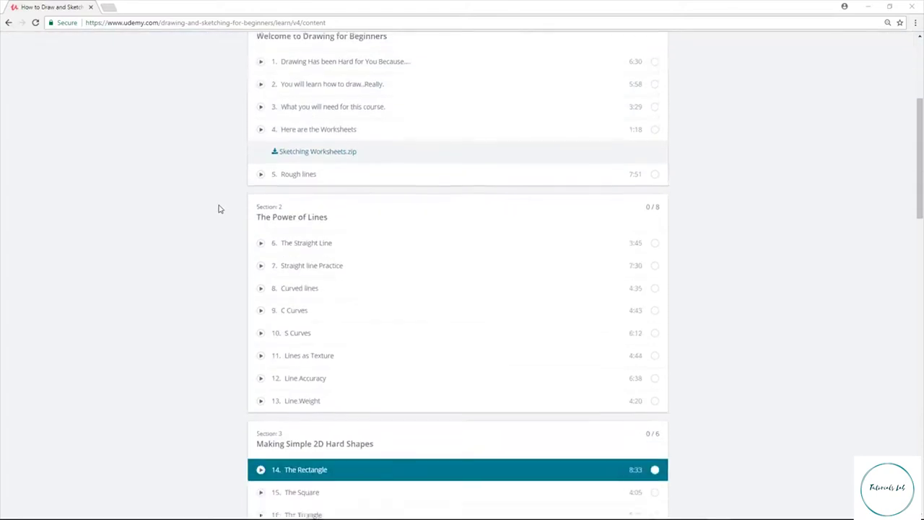
pyautogui.scroll(-5, 220, 209)
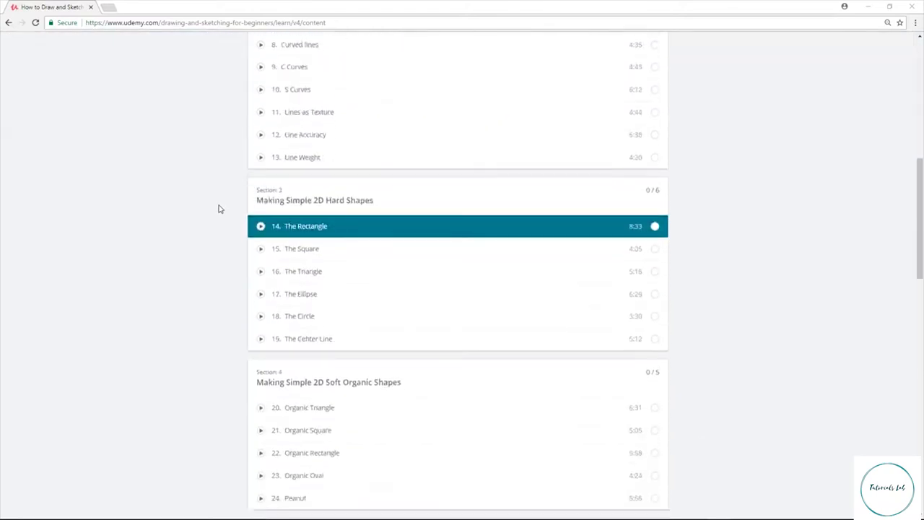
pyautogui.scroll(-3, 220, 209)
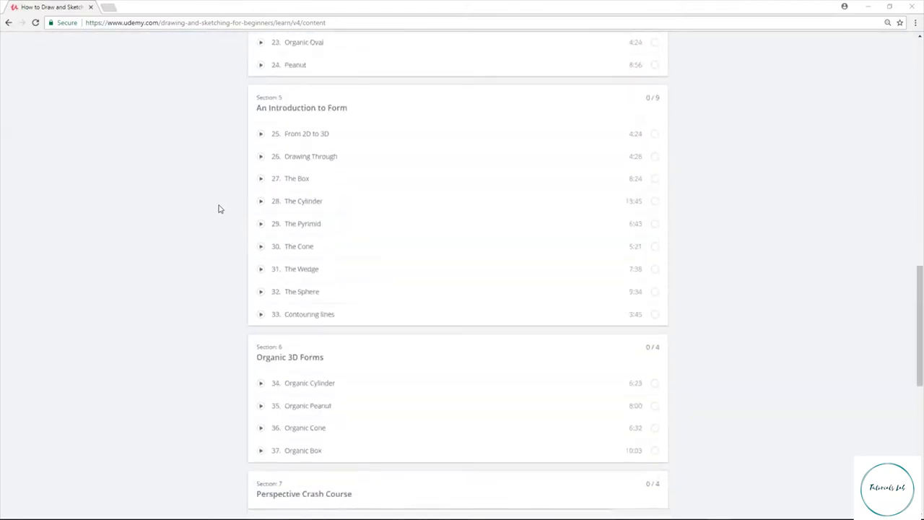
pyautogui.scroll(-1, 220, 209)
pyautogui.scroll(1, 224, 332)
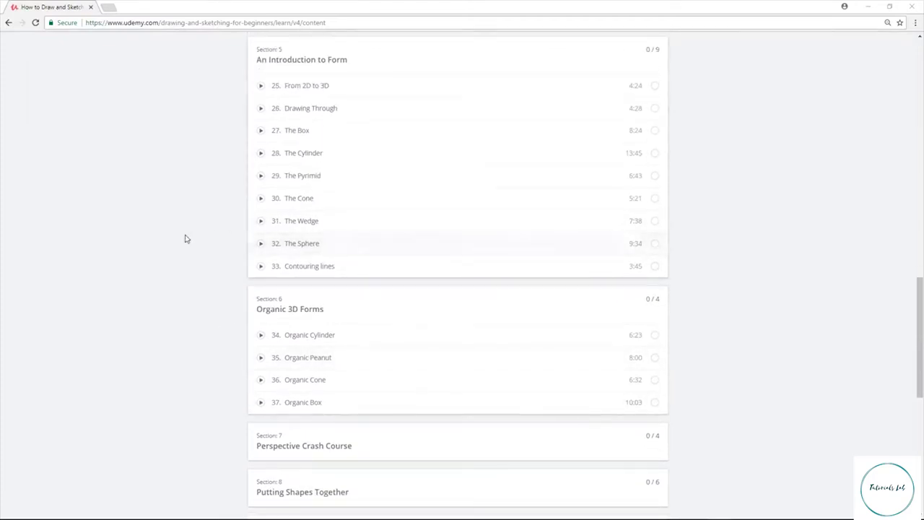
pyautogui.scroll(2, 150, 239)
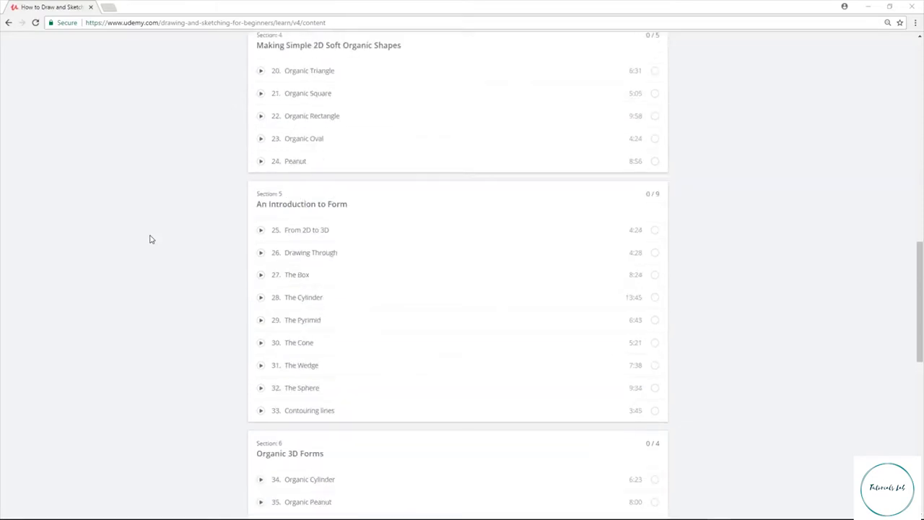
pyautogui.scroll(3, 150, 240)
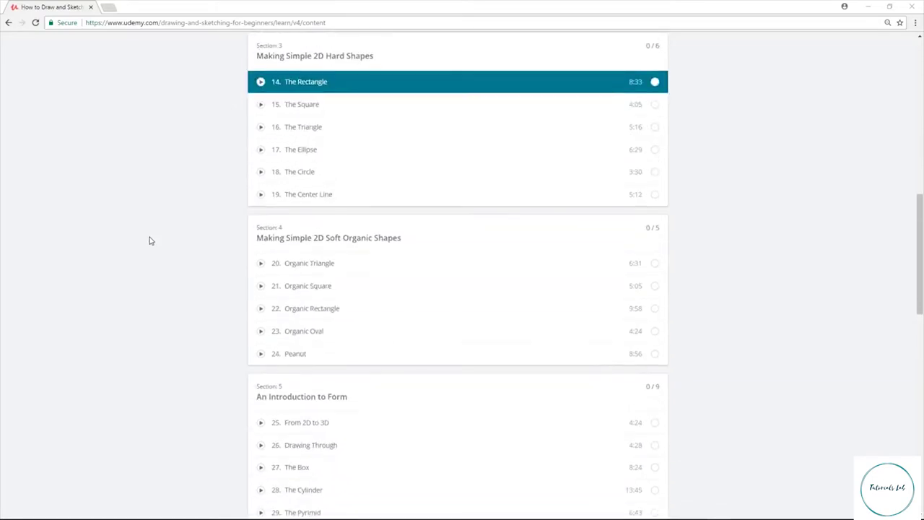
pyautogui.scroll(4, 151, 240)
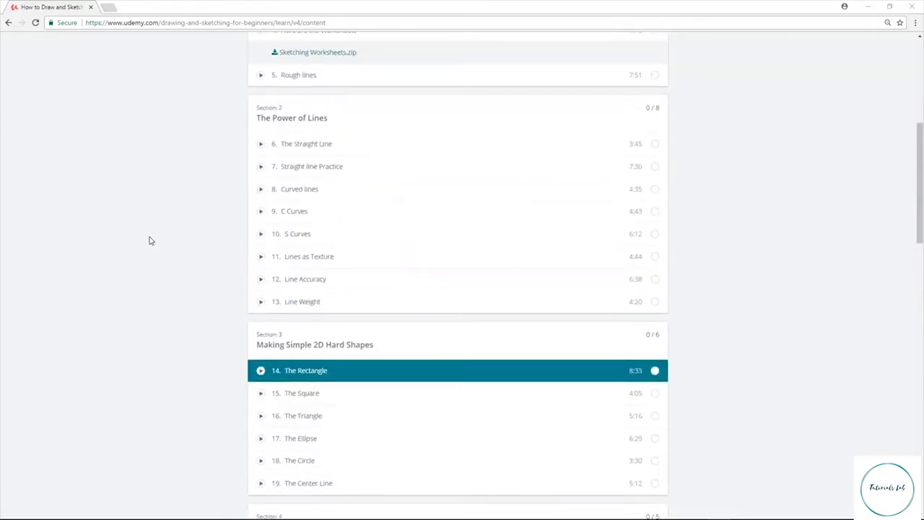
pyautogui.scroll(2, 150, 240)
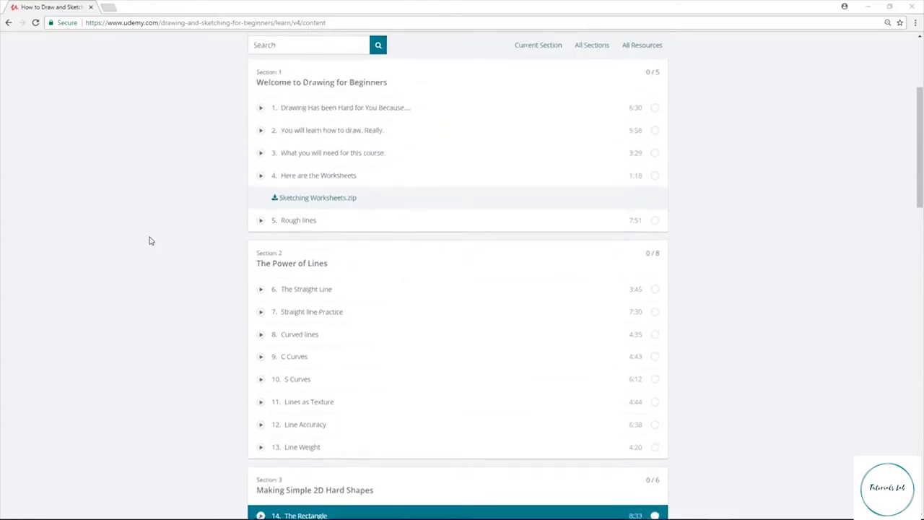
pyautogui.scroll(1, 150, 241)
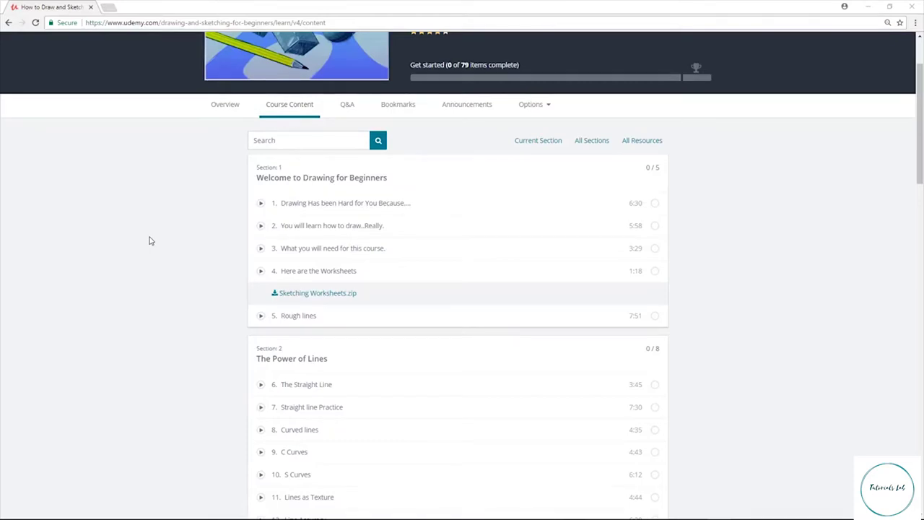
pyautogui.scroll(-2, 150, 240)
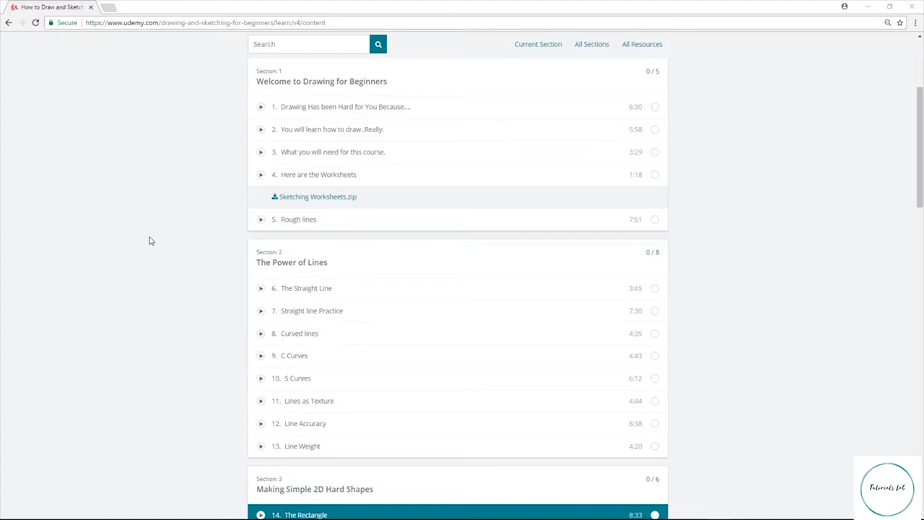
pyautogui.scroll(3, 150, 240)
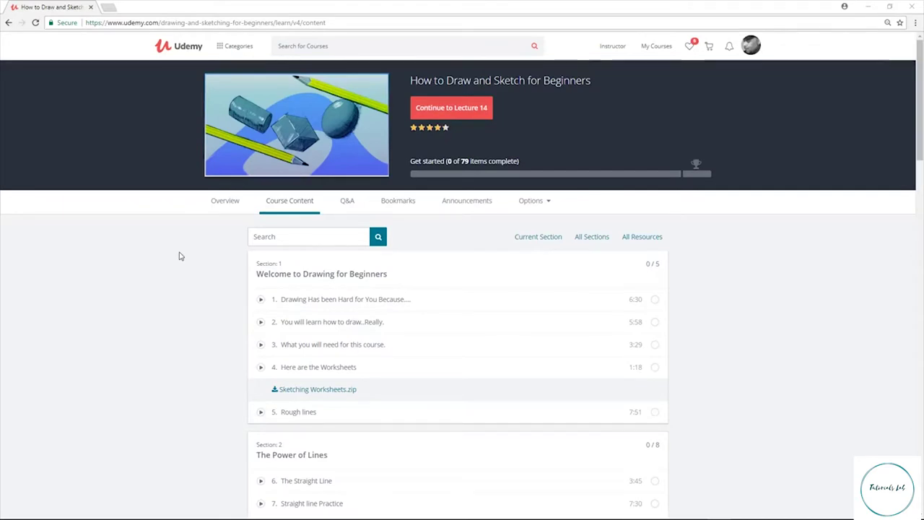
# Review the course sections down to Drawing light and Shadow, then return to the 2D hard and soft shape lectures.
pyautogui.scroll(-5, 180, 256)
pyautogui.scroll(-6, 181, 257)
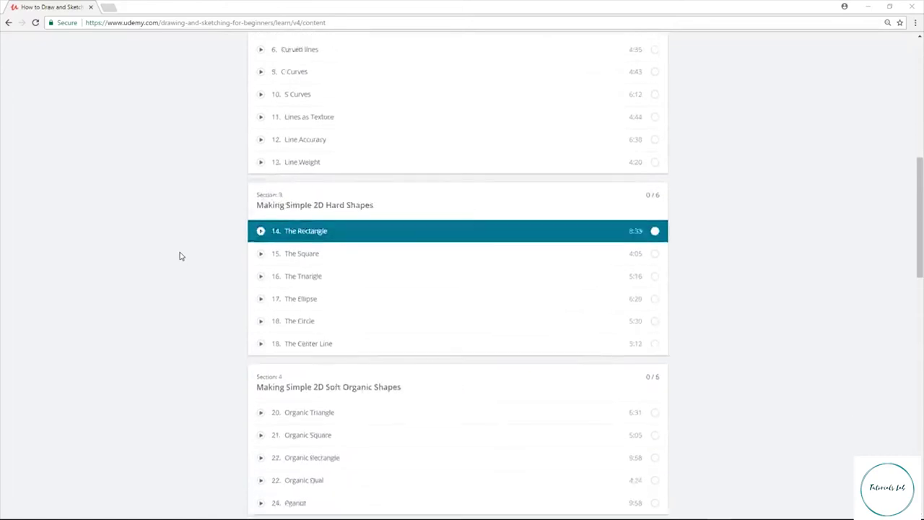
pyautogui.scroll(-2, 181, 256)
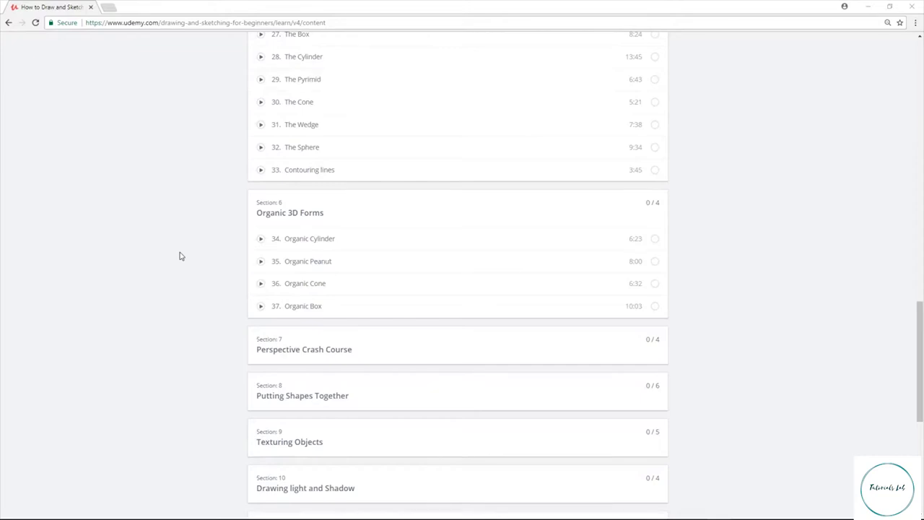
pyautogui.scroll(4, 180, 257)
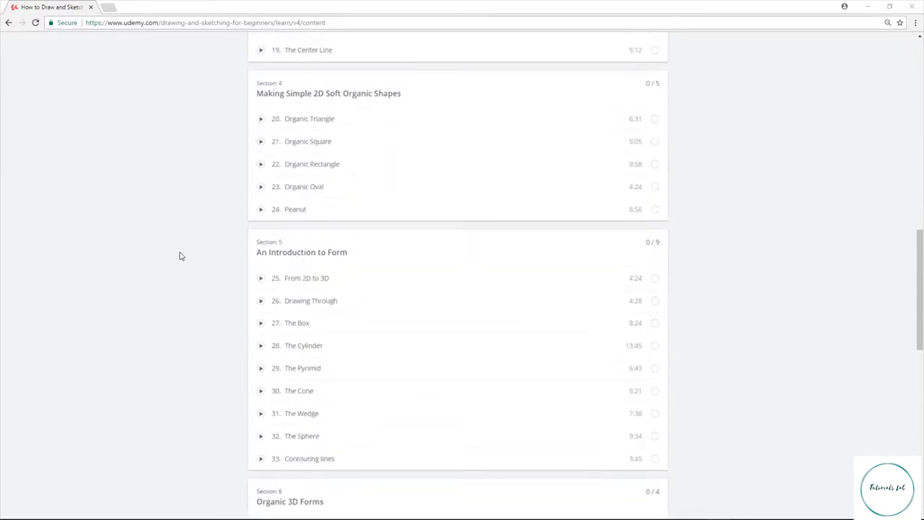
pyautogui.scroll(1, 181, 257)
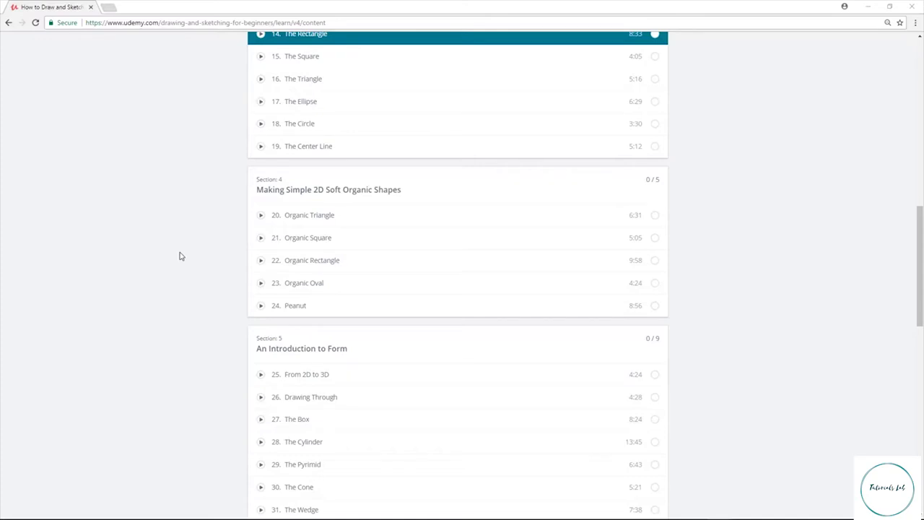
pyautogui.scroll(3, 180, 256)
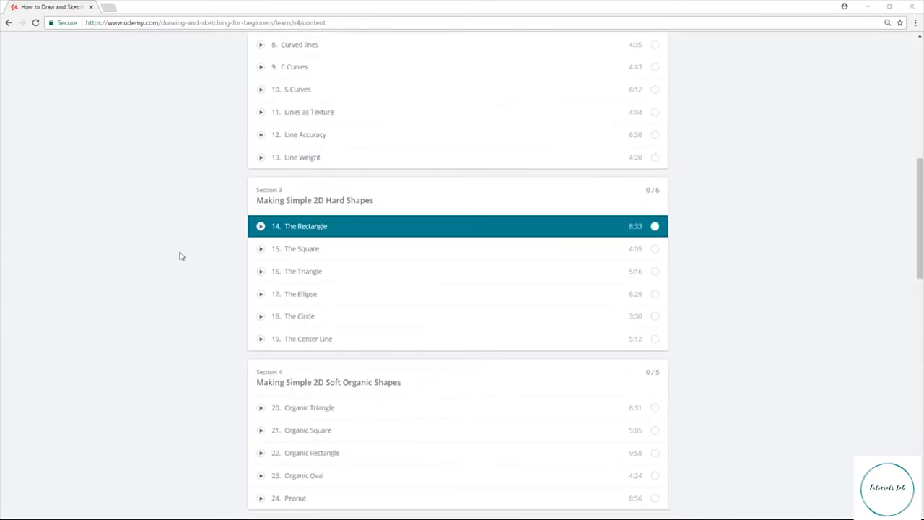
pyautogui.scroll(2, 180, 256)
pyautogui.scroll(2, 180, 256)
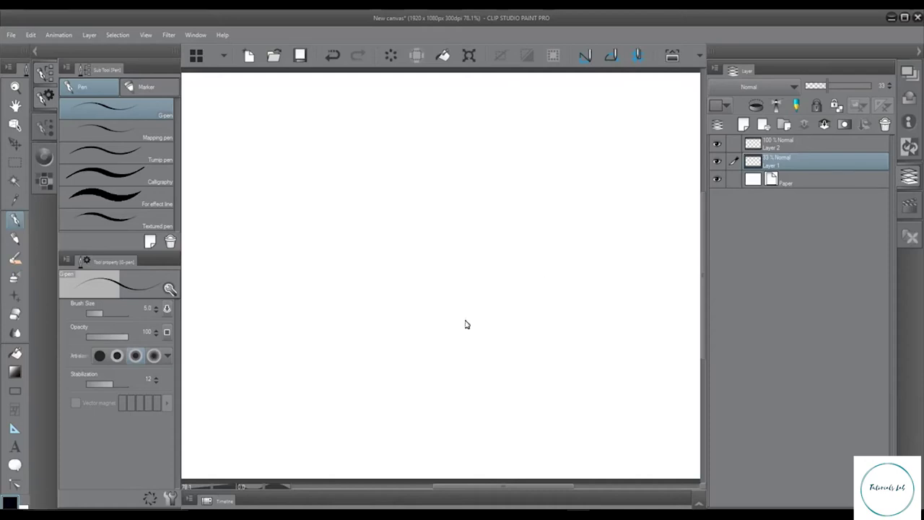
# In Clip Studio Paint, sketch an oval head with the Lighter pencil on Layer 1, and its darker outline and crossed guidelines on Layer 2.
pyautogui.click(15, 239)
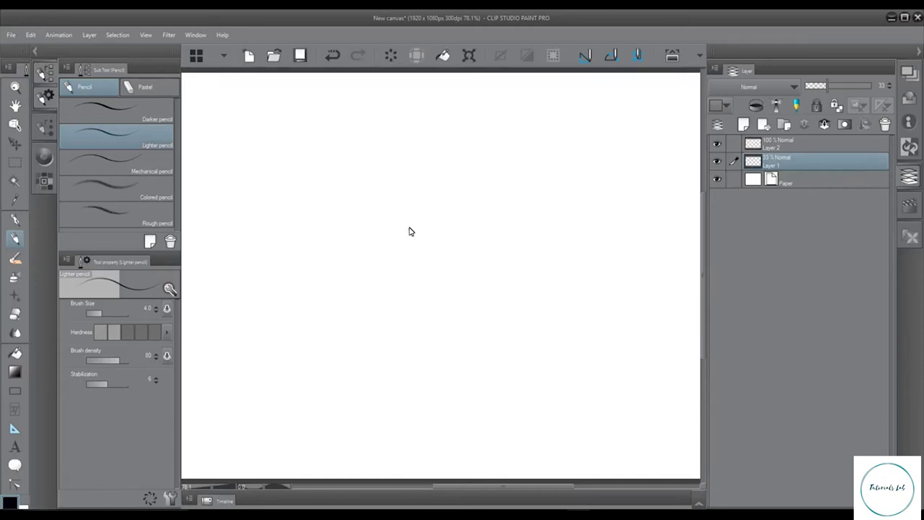
pyautogui.moveTo(406, 267)
pyautogui.mouseDown()
pyautogui.moveTo(418, 236)
pyautogui.moveTo(414, 223)
pyautogui.moveTo(406, 242)
pyautogui.moveTo(417, 231)
pyautogui.moveTo(408, 217)
pyautogui.moveTo(423, 253)
pyautogui.moveTo(417, 215)
pyautogui.moveTo(425, 262)
pyautogui.moveTo(407, 228)
pyautogui.moveTo(439, 224)
pyautogui.moveTo(417, 271)
pyautogui.moveTo(423, 203)
pyautogui.moveTo(439, 233)
pyautogui.moveTo(405, 262)
pyautogui.moveTo(420, 207)
pyautogui.moveTo(449, 213)
pyautogui.moveTo(423, 260)
pyautogui.mouseUp()
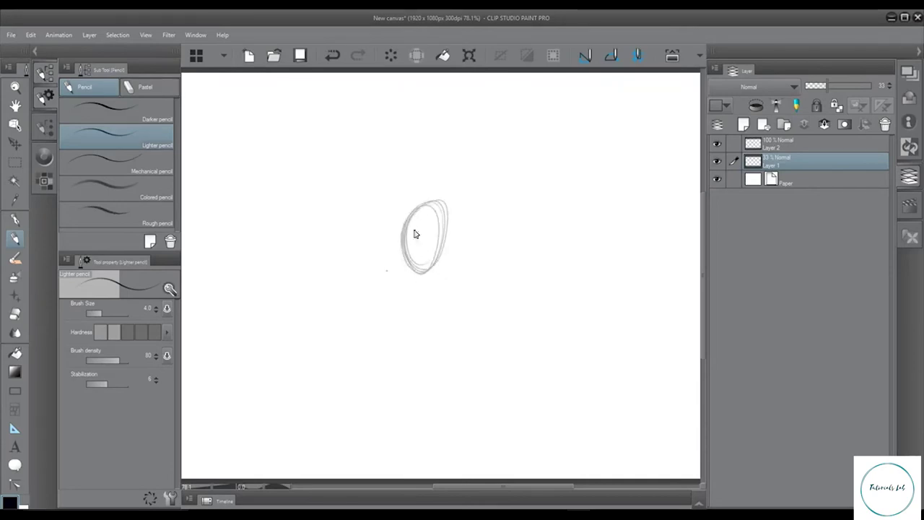
pyautogui.click(830, 145)
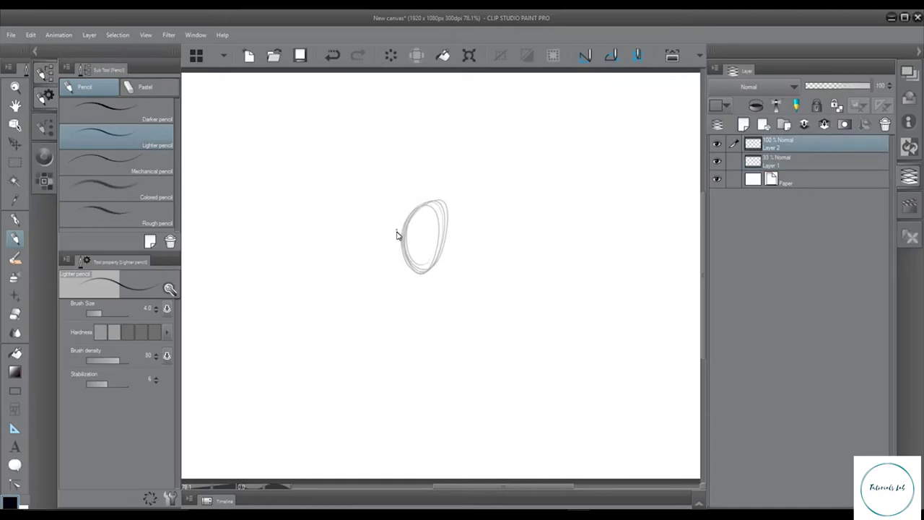
pyautogui.moveTo(410, 240)
pyautogui.mouseDown()
pyautogui.moveTo(415, 207)
pyautogui.moveTo(437, 208)
pyautogui.moveTo(399, 252)
pyautogui.moveTo(406, 224)
pyautogui.moveTo(415, 271)
pyautogui.moveTo(440, 244)
pyautogui.moveTo(407, 265)
pyautogui.moveTo(403, 238)
pyautogui.moveTo(437, 245)
pyautogui.moveTo(416, 207)
pyautogui.moveTo(413, 248)
pyautogui.mouseUp()
pyautogui.moveTo(418, 209); pyautogui.dragTo(415, 273)
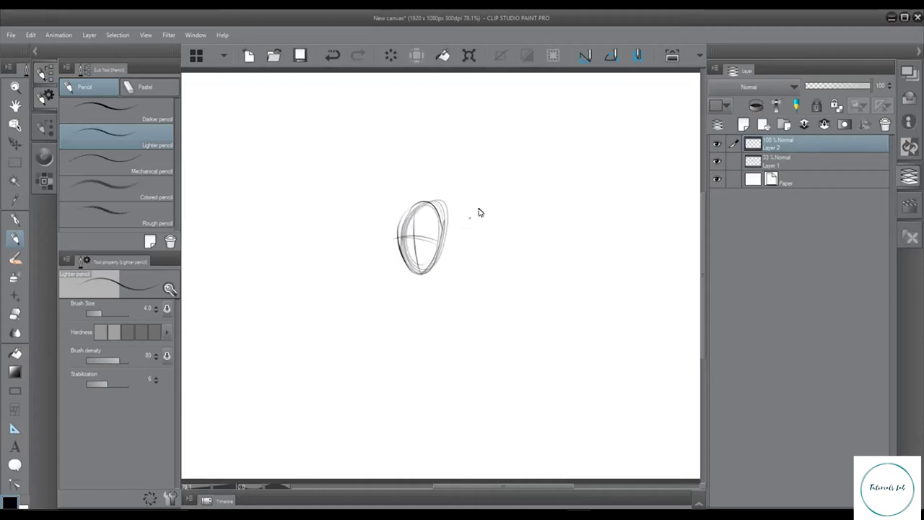
# Sketch a second oval head beside the first, with an eye line, frowning eyes, nose, mouth, jaw and ear.
pyautogui.moveTo(478, 216)
pyautogui.mouseDown()
pyautogui.moveTo(487, 266)
pyautogui.moveTo(523, 208)
pyautogui.moveTo(488, 269)
pyautogui.mouseUp()
pyautogui.moveTo(497, 193)
pyautogui.mouseDown()
pyautogui.moveTo(513, 264)
pyautogui.moveTo(481, 207)
pyautogui.moveTo(512, 206)
pyautogui.mouseUp()
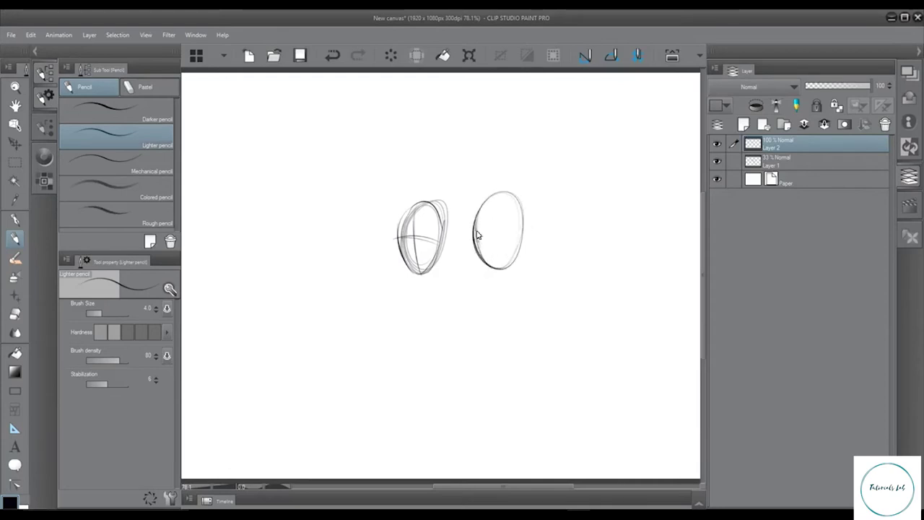
pyautogui.moveTo(473, 230)
pyautogui.mouseDown()
pyautogui.moveTo(529, 222)
pyautogui.moveTo(478, 230)
pyautogui.moveTo(493, 239)
pyautogui.moveTo(480, 258)
pyautogui.moveTo(497, 277)
pyautogui.moveTo(525, 233)
pyautogui.mouseUp()
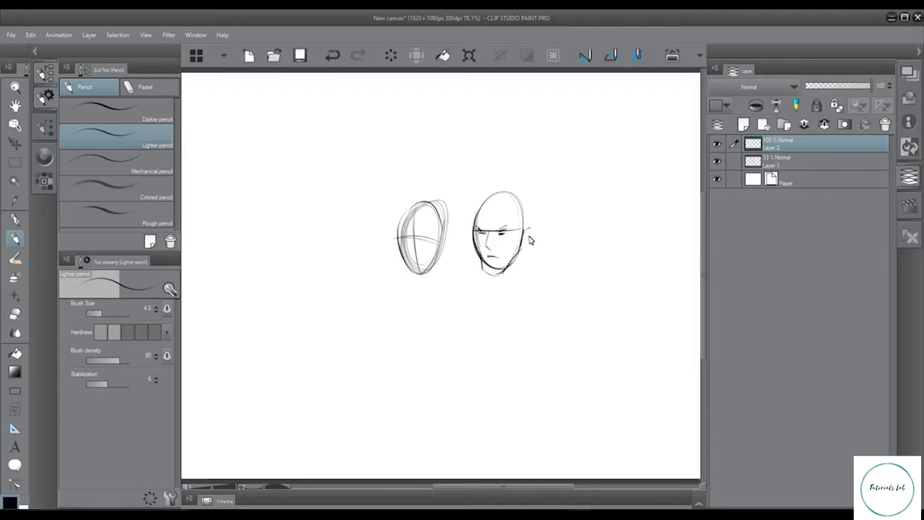
pyautogui.moveTo(524, 227); pyautogui.dragTo(526, 246)
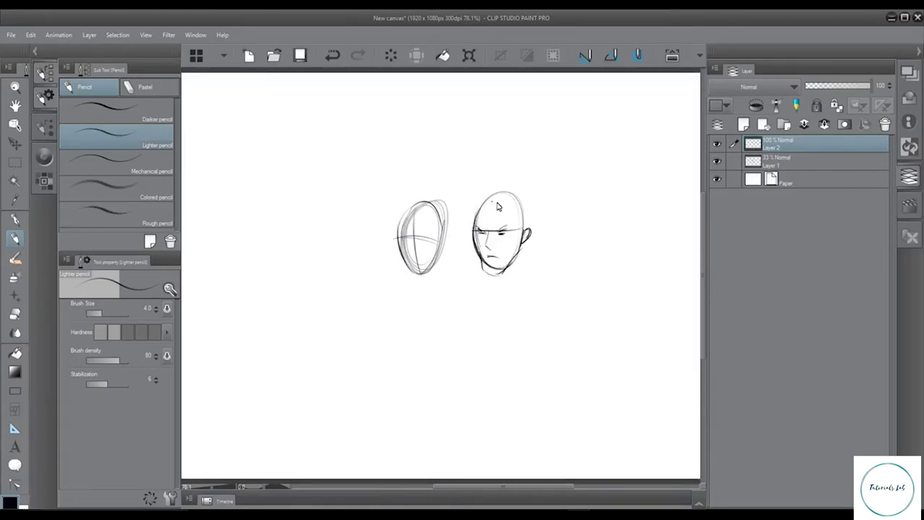
# Add loose hair to the second head and sketch a third, angular head with frowning features, hair strokes and a shaded jaw.
pyautogui.moveTo(464, 236)
pyautogui.mouseDown()
pyautogui.moveTo(496, 192)
pyautogui.moveTo(484, 193)
pyautogui.moveTo(504, 185)
pyautogui.moveTo(514, 185)
pyautogui.moveTo(514, 200)
pyautogui.moveTo(501, 203)
pyautogui.moveTo(540, 214)
pyautogui.moveTo(584, 202)
pyautogui.moveTo(571, 236)
pyautogui.moveTo(569, 226)
pyautogui.moveTo(573, 268)
pyautogui.moveTo(595, 272)
pyautogui.moveTo(616, 249)
pyautogui.moveTo(619, 211)
pyautogui.moveTo(569, 225)
pyautogui.moveTo(594, 223)
pyautogui.moveTo(569, 229)
pyautogui.moveTo(580, 251)
pyautogui.mouseUp()
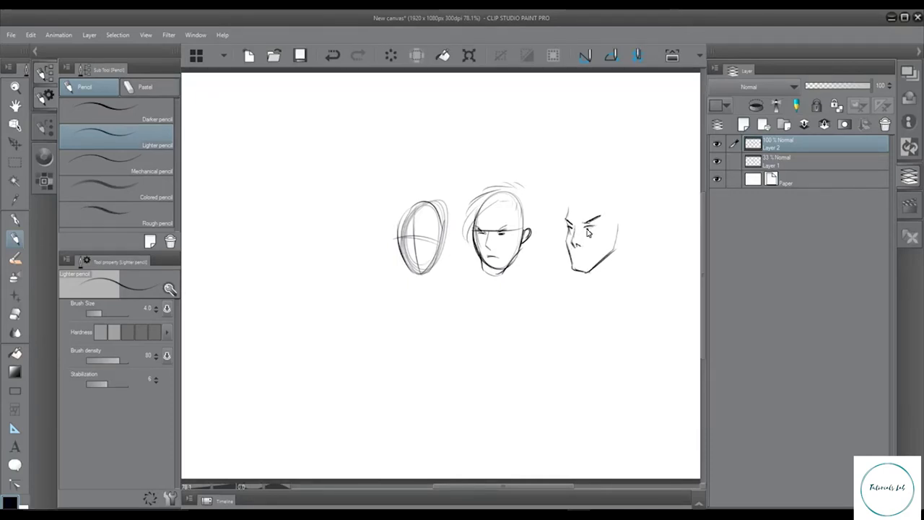
pyautogui.moveTo(585, 230); pyautogui.dragTo(599, 229)
pyautogui.moveTo(557, 211); pyautogui.dragTo(554, 224)
pyautogui.moveTo(586, 192); pyautogui.dragTo(572, 206)
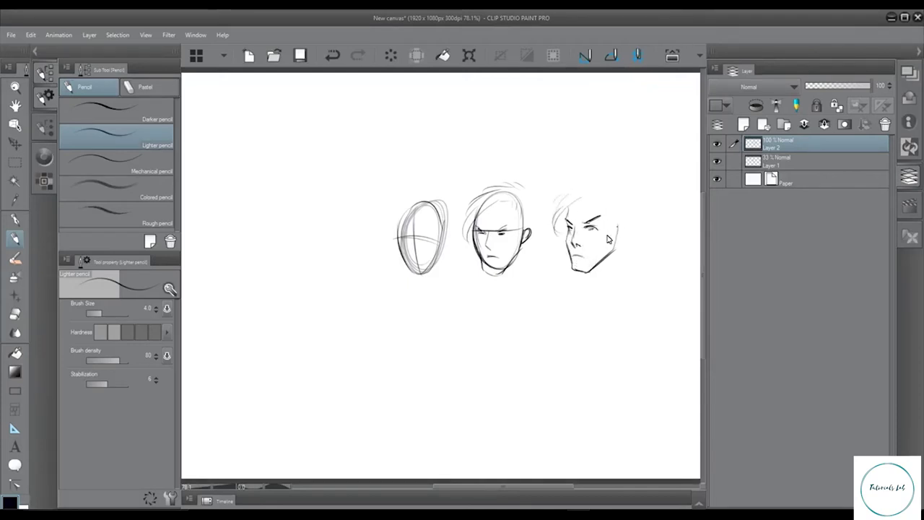
pyautogui.moveTo(617, 234); pyautogui.dragTo(601, 266)
# Write the numbers 1, 2 and 3 beneath the three heads, undoing the stray mark.
pyautogui.moveTo(430, 297); pyautogui.dragTo(430, 309)
pyautogui.moveTo(495, 309); pyautogui.dragTo(514, 314)
pyautogui.moveTo(575, 294); pyautogui.dragTo(578, 309)
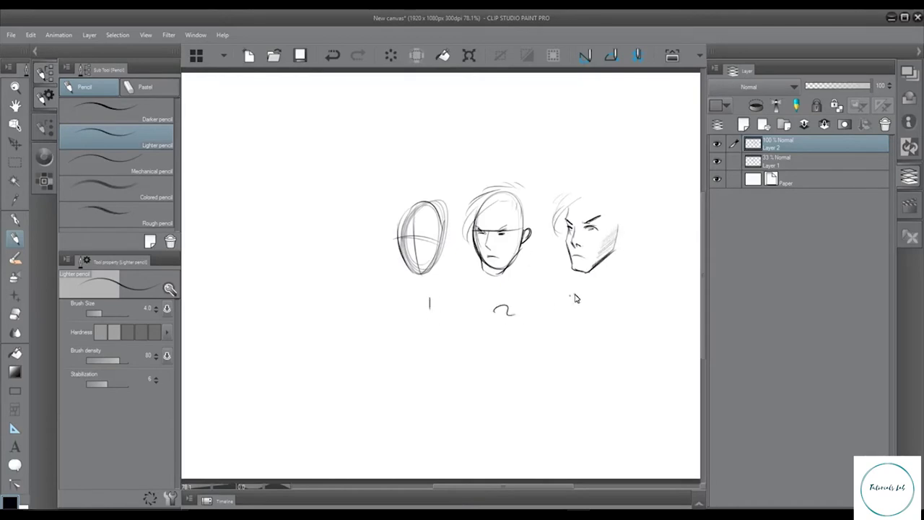
pyautogui.click(566, 318)
pyautogui.hotkey('ctrl', 'z')
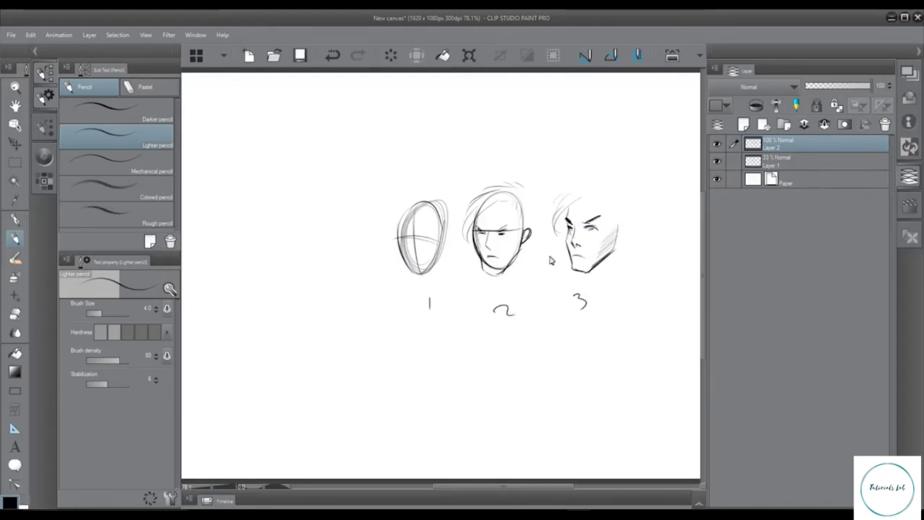
# Reinforce the first head's eye line and the second head's chin, and draw a zigzag line across all three heads.
pyautogui.moveTo(396, 237)
pyautogui.mouseDown()
pyautogui.moveTo(442, 235)
pyautogui.moveTo(426, 233)
pyautogui.mouseUp()
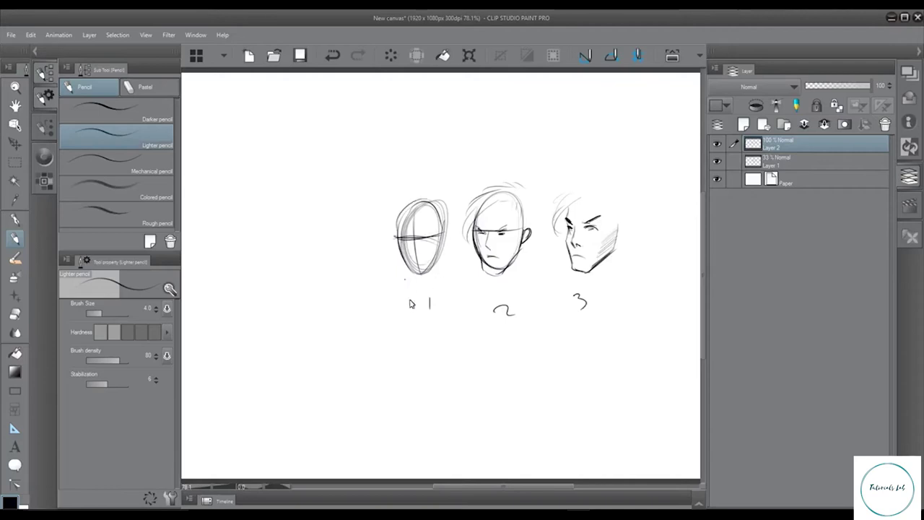
pyautogui.moveTo(482, 270)
pyautogui.mouseDown()
pyautogui.moveTo(504, 278)
pyautogui.moveTo(512, 260)
pyautogui.moveTo(480, 259)
pyautogui.mouseUp()
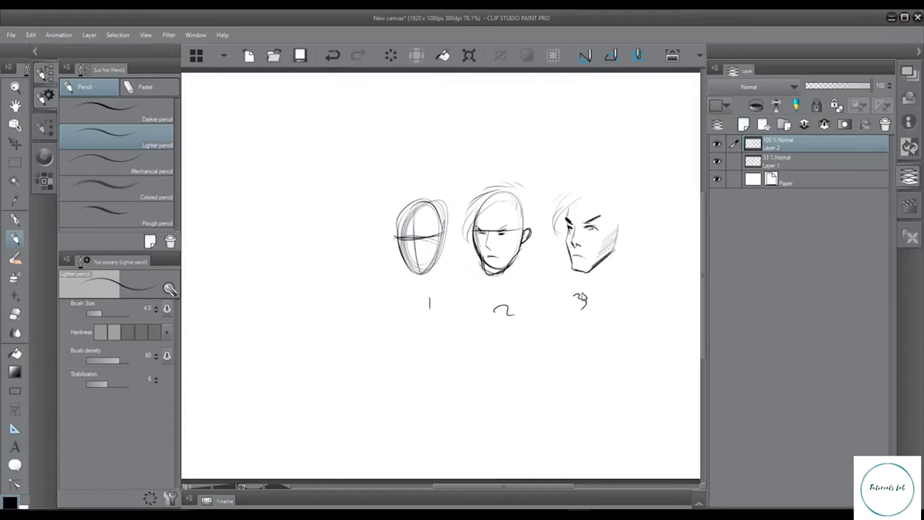
pyautogui.moveTo(446, 248)
pyautogui.mouseDown()
pyautogui.moveTo(384, 245)
pyautogui.moveTo(489, 236)
pyautogui.moveTo(653, 296)
pyautogui.mouseUp()
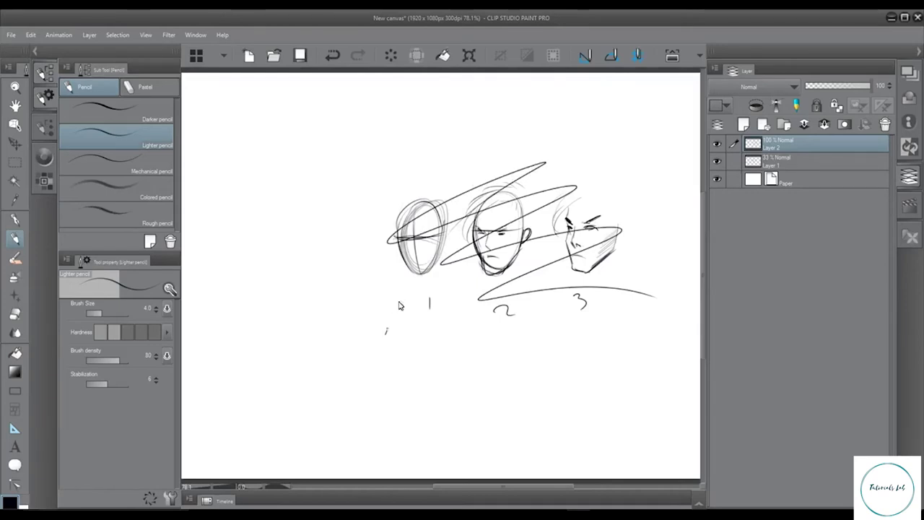
# Draw an arrow pointing up at the first head and another pointing down at the second head.
pyautogui.moveTo(397, 302); pyautogui.dragTo(386, 334)
pyautogui.moveTo(396, 295)
pyautogui.mouseDown()
pyautogui.moveTo(398, 334)
pyautogui.moveTo(382, 333)
pyautogui.moveTo(411, 289)
pyautogui.mouseUp()
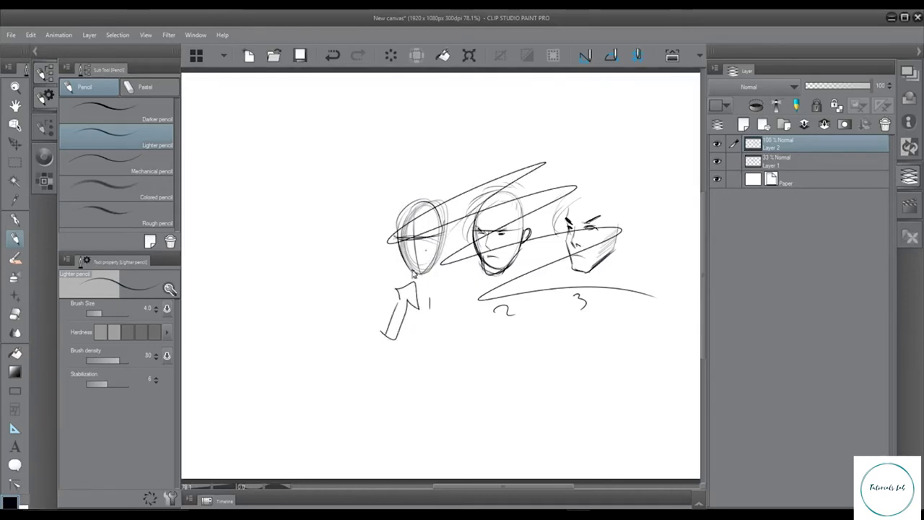
pyautogui.moveTo(451, 136)
pyautogui.mouseDown()
pyautogui.moveTo(480, 172)
pyautogui.moveTo(472, 177)
pyautogui.moveTo(493, 155)
pyautogui.mouseUp()
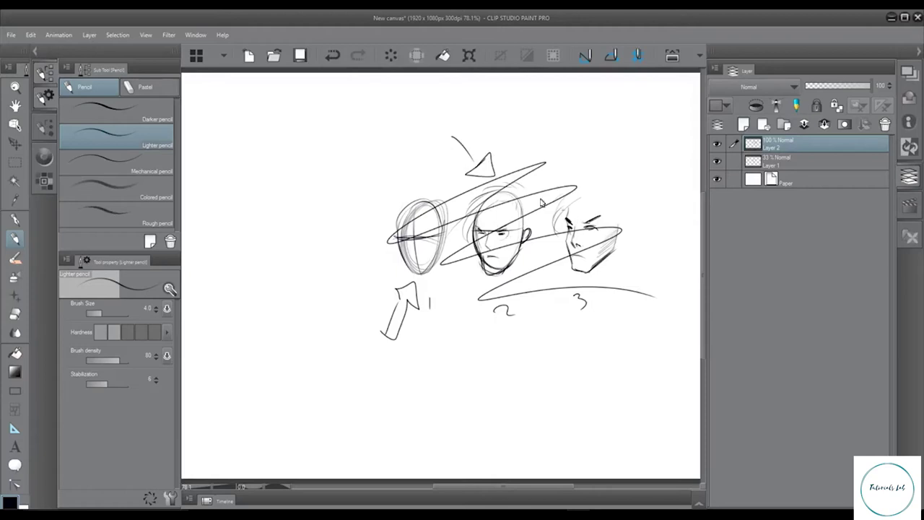
# Undo the two arrows and the zigzag line drawn across the three heads.
pyautogui.click(332, 55)
pyautogui.click(331, 56)
pyautogui.click(328, 58)
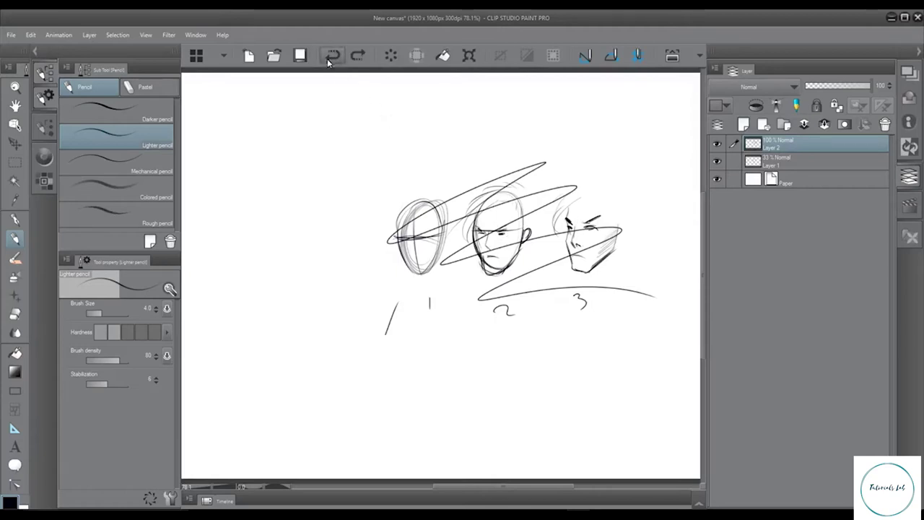
pyautogui.click(328, 58)
pyautogui.click(327, 60)
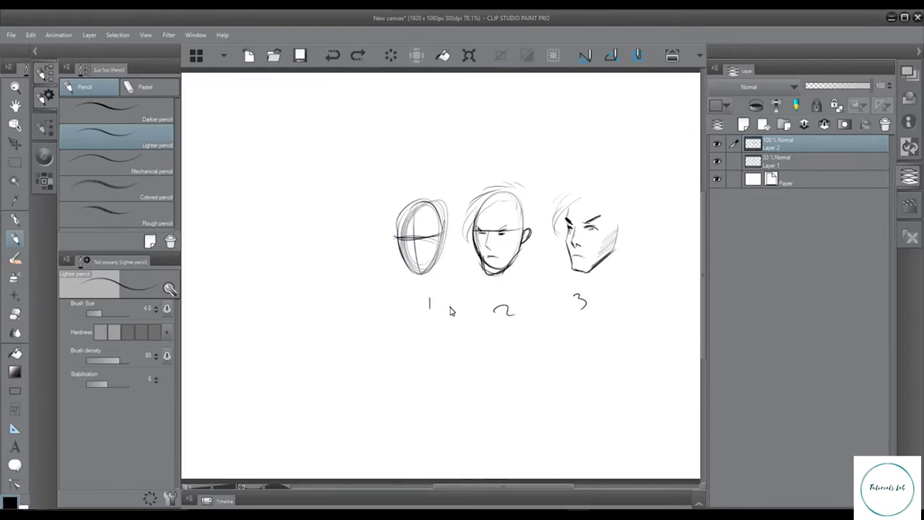
# Reinforce the first head's vertical centre curve and oval eye line, and draw an arrow pointing down at the head's upper right.
pyautogui.moveTo(419, 203); pyautogui.dragTo(416, 269)
pyautogui.moveTo(413, 224); pyautogui.dragTo(432, 277)
pyautogui.moveTo(399, 239); pyautogui.dragTo(456, 233)
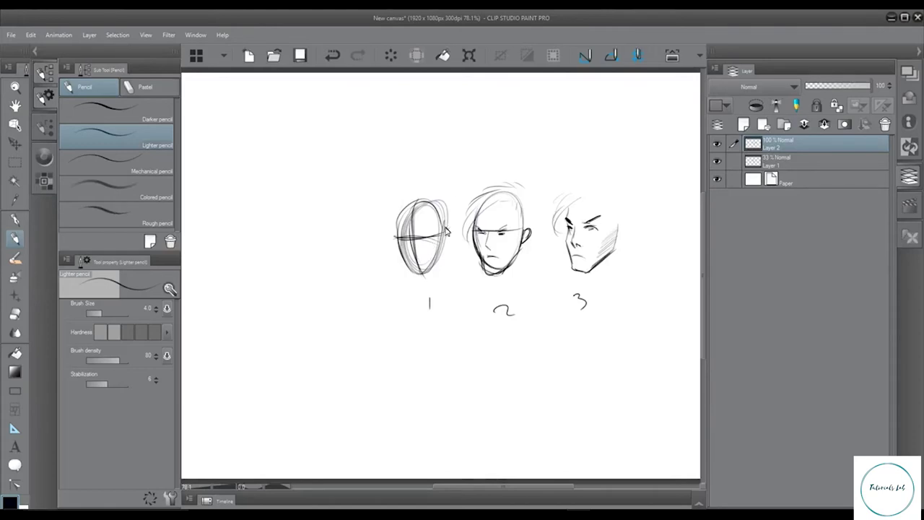
pyautogui.moveTo(463, 174)
pyautogui.mouseDown()
pyautogui.moveTo(459, 202)
pyautogui.moveTo(452, 193)
pyautogui.mouseUp()
pyautogui.moveTo(401, 235)
pyautogui.mouseDown()
pyautogui.moveTo(446, 234)
pyautogui.moveTo(415, 247)
pyautogui.moveTo(402, 233)
pyautogui.moveTo(416, 215)
pyautogui.moveTo(427, 241)
pyautogui.moveTo(420, 269)
pyautogui.mouseUp()
pyautogui.moveTo(420, 199); pyautogui.dragTo(424, 271)
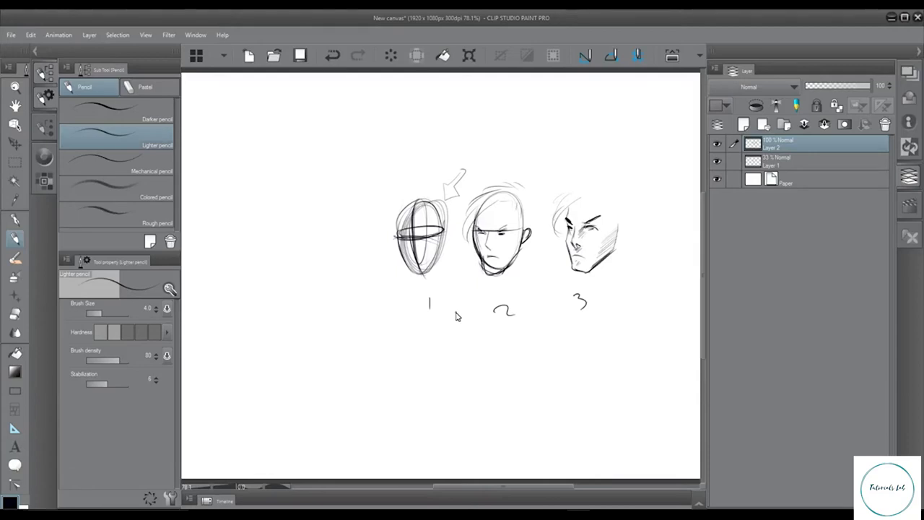
# Write a faint 4 below the number 3 and handwrite "WATCH ME DRAW PAINT!!" beneath the heads.
pyautogui.moveTo(598, 329); pyautogui.dragTo(608, 339)
pyautogui.moveTo(610, 324); pyautogui.dragTo(607, 353)
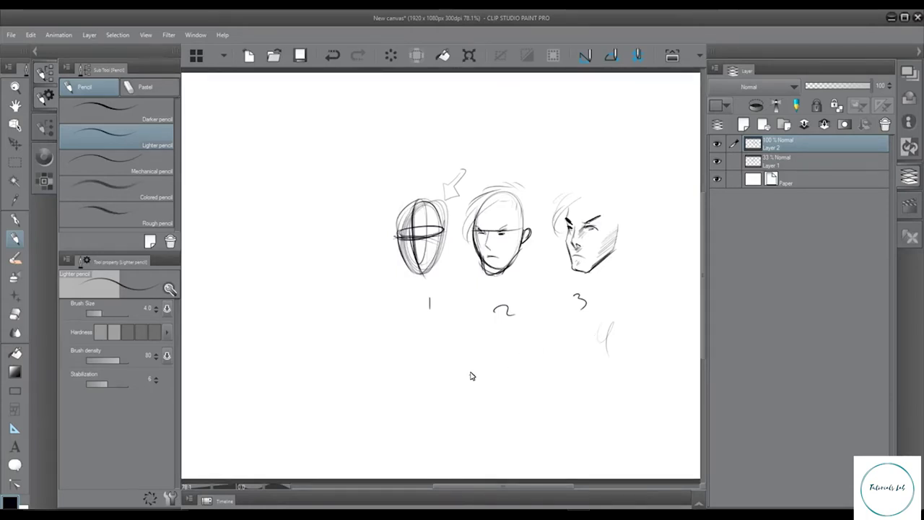
pyautogui.moveTo(443, 357)
pyautogui.mouseDown()
pyautogui.moveTo(445, 397)
pyautogui.moveTo(488, 391)
pyautogui.moveTo(490, 369)
pyautogui.moveTo(505, 354)
pyautogui.moveTo(511, 368)
pyautogui.moveTo(514, 351)
pyautogui.moveTo(509, 383)
pyautogui.moveTo(548, 354)
pyautogui.mouseUp()
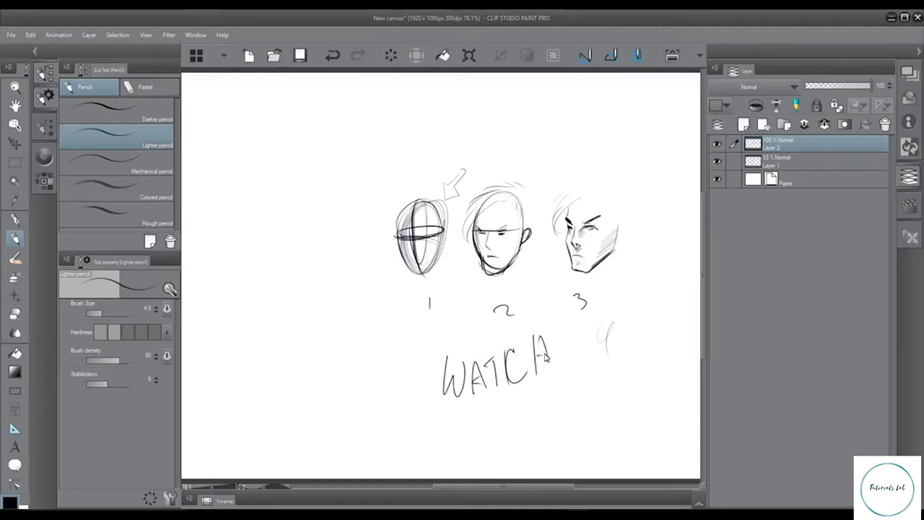
pyautogui.moveTo(497, 413)
pyautogui.mouseDown()
pyautogui.moveTo(497, 440)
pyautogui.moveTo(523, 441)
pyautogui.moveTo(537, 417)
pyautogui.moveTo(556, 433)
pyautogui.moveTo(583, 436)
pyautogui.moveTo(633, 370)
pyautogui.mouseUp()
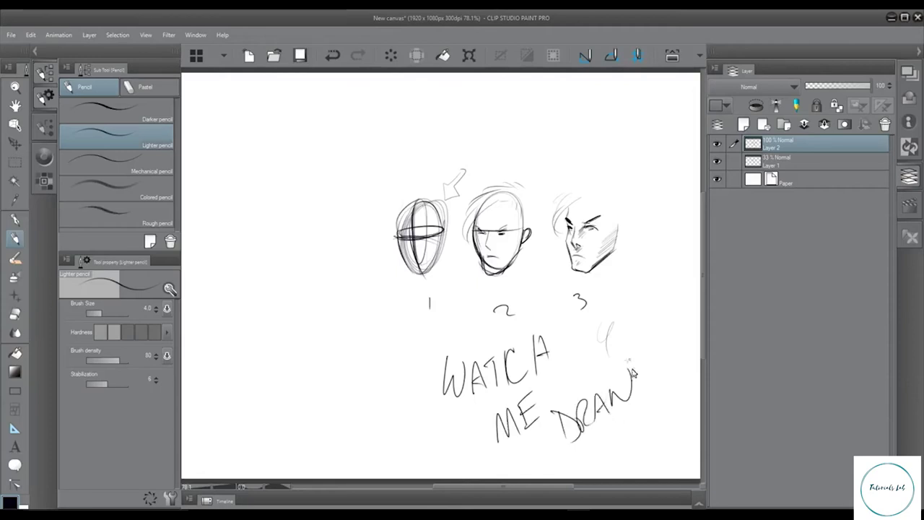
pyautogui.moveTo(612, 446); pyautogui.dragTo(620, 462)
pyautogui.moveTo(615, 423)
pyautogui.mouseDown()
pyautogui.moveTo(636, 444)
pyautogui.moveTo(638, 415)
pyautogui.moveTo(650, 435)
pyautogui.moveTo(678, 383)
pyautogui.mouseUp()
pyautogui.click(690, 390)
pyautogui.moveTo(687, 350)
pyautogui.mouseDown()
pyautogui.moveTo(689, 374)
pyautogui.moveTo(696, 371)
pyautogui.mouseUp()
pyautogui.click(697, 382)
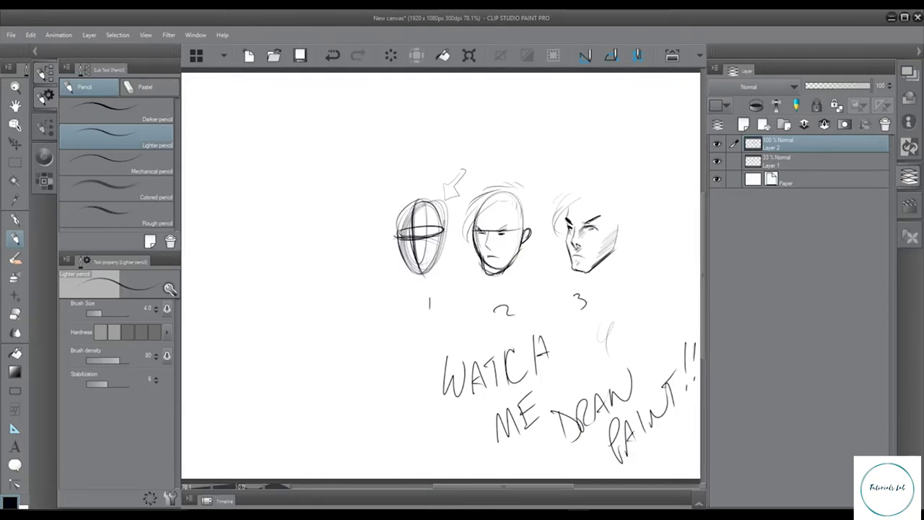
# Draw a long curved line and a curved cylinder with rounded ends in the empty space beside the first head.
pyautogui.moveTo(238, 326); pyautogui.dragTo(327, 168)
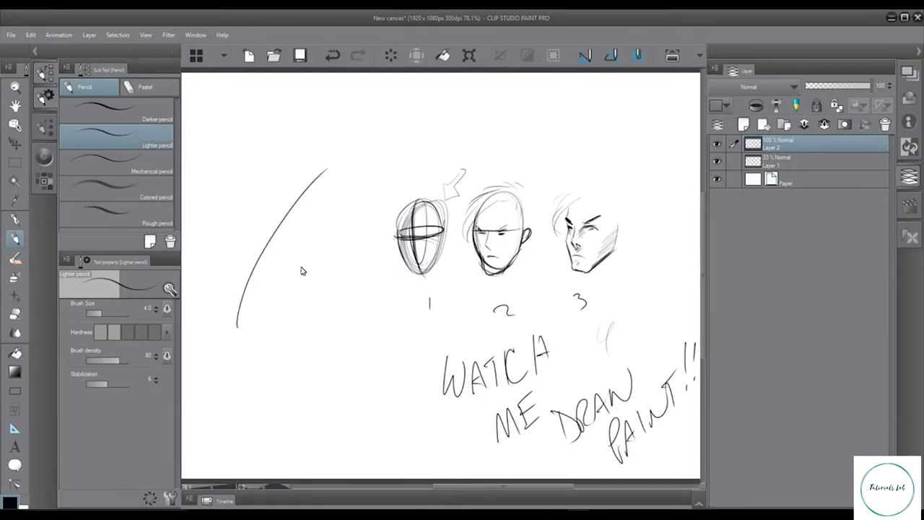
pyautogui.moveTo(301, 306)
pyautogui.mouseDown()
pyautogui.moveTo(314, 327)
pyautogui.moveTo(295, 301)
pyautogui.moveTo(285, 311)
pyautogui.moveTo(377, 198)
pyautogui.mouseUp()
pyautogui.moveTo(314, 349); pyautogui.dragTo(361, 273)
pyautogui.moveTo(367, 207); pyautogui.dragTo(378, 243)
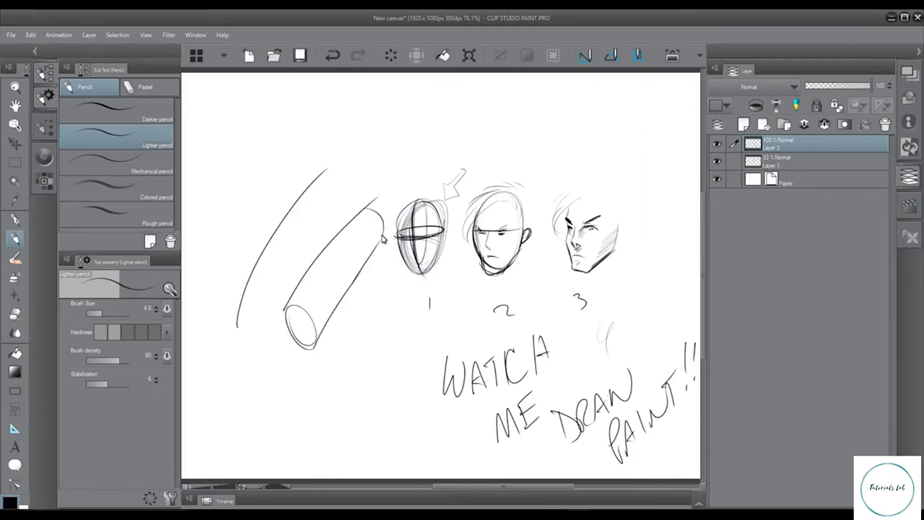
pyautogui.moveTo(366, 205); pyautogui.dragTo(383, 238)
pyautogui.moveTo(363, 333)
pyautogui.mouseDown()
pyautogui.moveTo(419, 328)
pyautogui.moveTo(342, 357)
pyautogui.moveTo(366, 318)
pyautogui.moveTo(329, 390)
pyautogui.mouseUp()
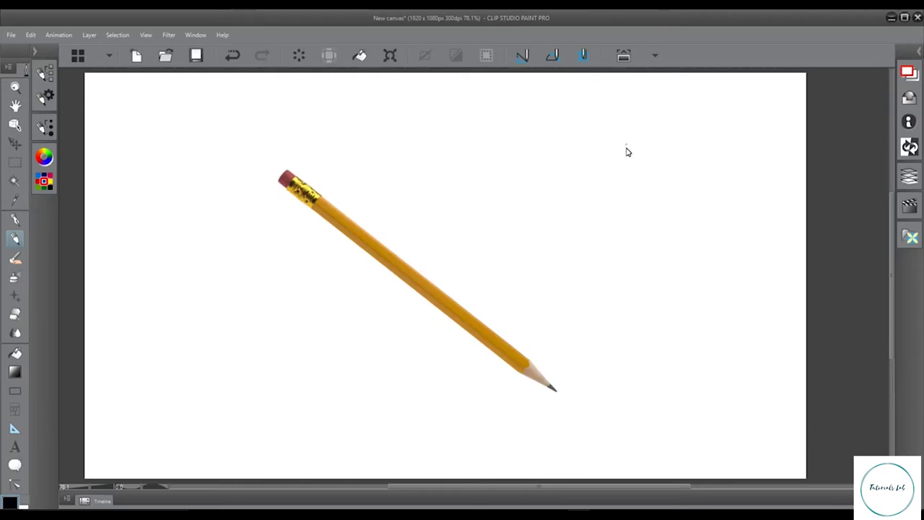
# Draw an arrow pointing at the pencil, handwrite "#2 PENCIL" and "HB PENCIL" below it, and write a 2 above it.
pyautogui.moveTo(501, 183)
pyautogui.mouseDown()
pyautogui.moveTo(460, 221)
pyautogui.moveTo(476, 246)
pyautogui.moveTo(476, 229)
pyautogui.moveTo(501, 191)
pyautogui.mouseUp()
pyautogui.moveTo(359, 373); pyautogui.dragTo(351, 410)
pyautogui.moveTo(369, 371)
pyautogui.mouseDown()
pyautogui.moveTo(361, 413)
pyautogui.moveTo(374, 386)
pyautogui.mouseUp()
pyautogui.moveTo(345, 402)
pyautogui.mouseDown()
pyautogui.moveTo(387, 405)
pyautogui.moveTo(423, 442)
pyautogui.moveTo(423, 426)
pyautogui.moveTo(438, 425)
pyautogui.moveTo(468, 410)
pyautogui.mouseUp()
pyautogui.moveTo(247, 323)
pyautogui.mouseDown()
pyautogui.moveTo(270, 322)
pyautogui.moveTo(283, 346)
pyautogui.moveTo(316, 317)
pyautogui.mouseUp()
pyautogui.moveTo(274, 368)
pyautogui.mouseDown()
pyautogui.moveTo(296, 376)
pyautogui.moveTo(291, 363)
pyautogui.moveTo(298, 371)
pyautogui.moveTo(303, 351)
pyautogui.moveTo(342, 342)
pyautogui.mouseUp()
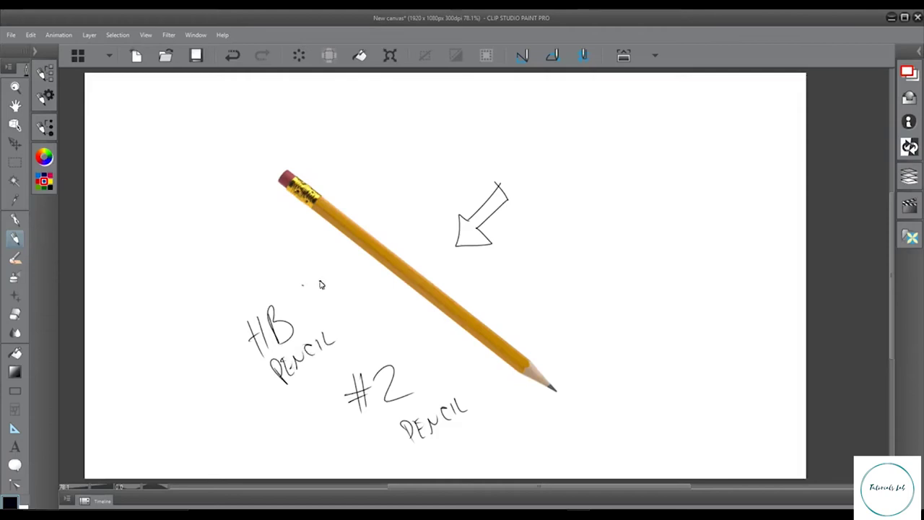
pyautogui.moveTo(390, 182)
pyautogui.mouseDown()
pyautogui.moveTo(406, 194)
pyautogui.moveTo(426, 190)
pyautogui.mouseUp()
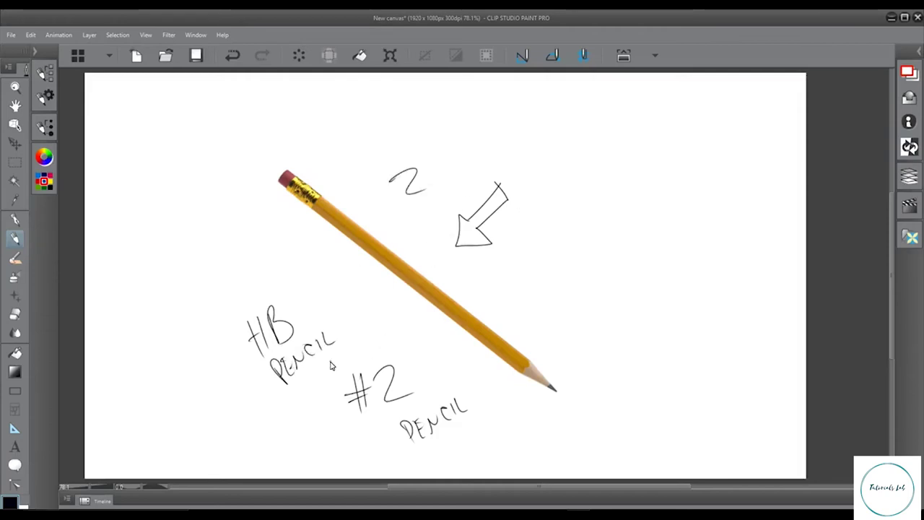
# Handwrite "COPY PAPER" in the space beyond the arrow and clear all the handwritten annotations around the pencil.
pyautogui.moveTo(640, 171)
pyautogui.mouseDown()
pyautogui.moveTo(637, 205)
pyautogui.moveTo(652, 195)
pyautogui.moveTo(652, 205)
pyautogui.mouseUp()
pyautogui.moveTo(676, 167)
pyautogui.mouseDown()
pyautogui.moveTo(680, 201)
pyautogui.moveTo(679, 185)
pyautogui.moveTo(700, 185)
pyautogui.mouseUp()
pyautogui.moveTo(707, 165); pyautogui.dragTo(706, 203)
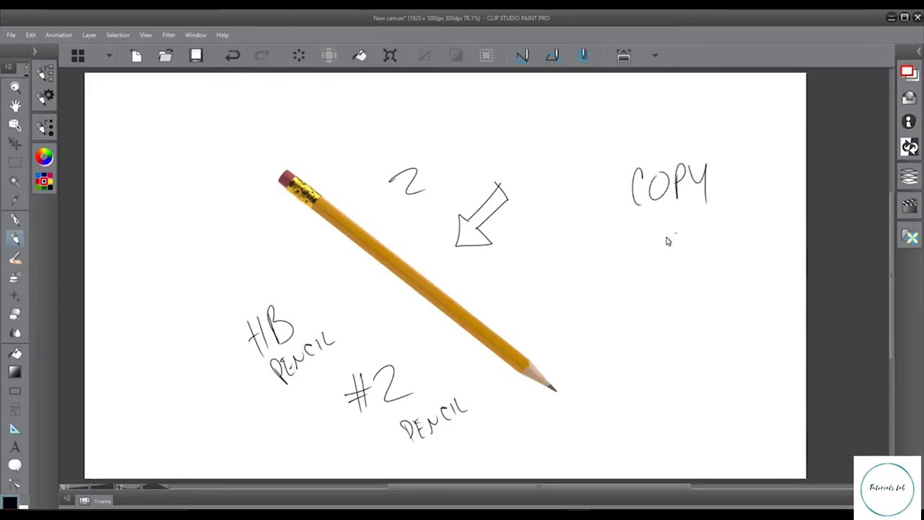
pyautogui.moveTo(653, 216)
pyautogui.mouseDown()
pyautogui.moveTo(673, 228)
pyautogui.moveTo(672, 243)
pyautogui.moveTo(685, 234)
pyautogui.moveTo(706, 241)
pyautogui.moveTo(725, 205)
pyautogui.moveTo(745, 229)
pyautogui.mouseUp()
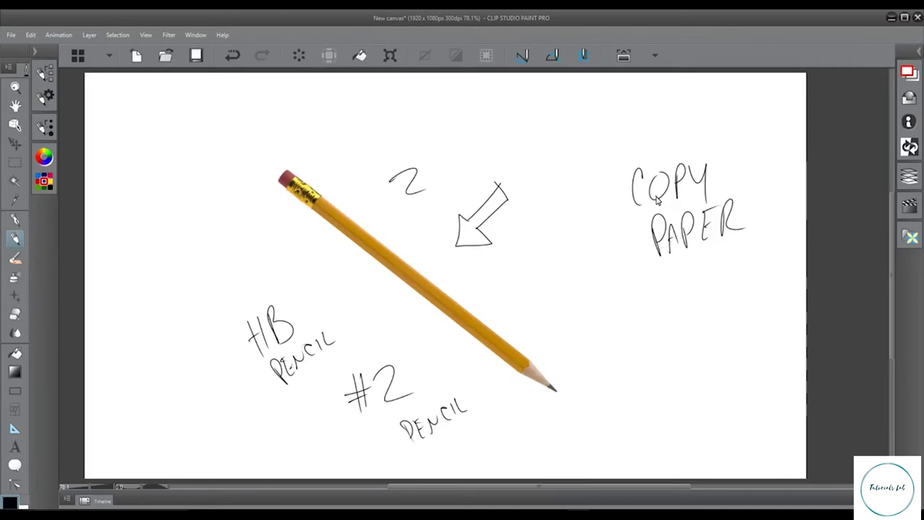
pyautogui.click(299, 57)
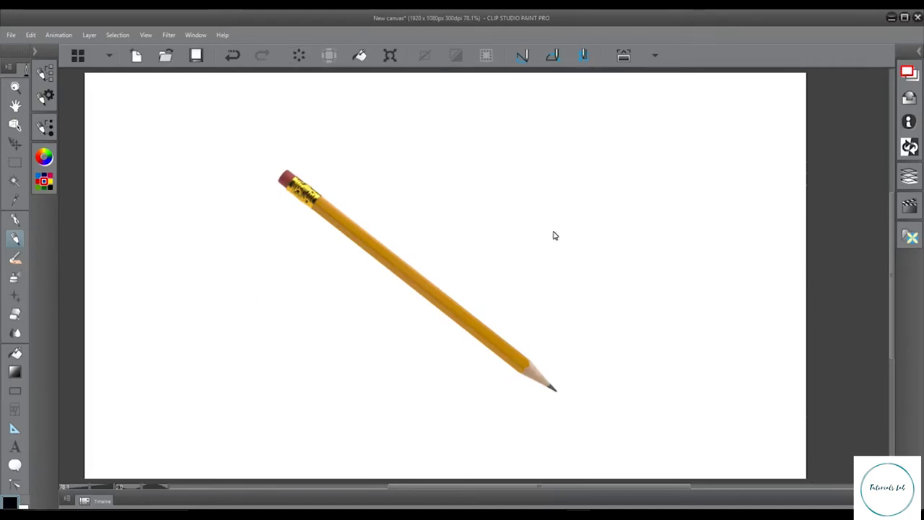
# Shade a patch of diagonal hatching above the pencil and draw a set of parallel curved strokes beside it.
pyautogui.moveTo(574, 215)
pyautogui.mouseDown()
pyautogui.moveTo(497, 262)
pyautogui.moveTo(565, 215)
pyautogui.moveTo(498, 256)
pyautogui.moveTo(545, 217)
pyautogui.moveTo(496, 246)
pyautogui.moveTo(540, 196)
pyautogui.moveTo(509, 209)
pyautogui.mouseUp()
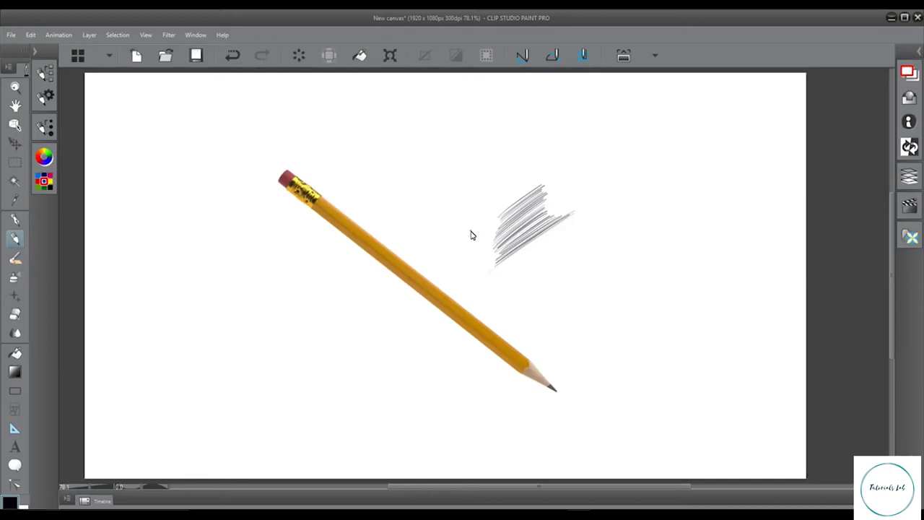
pyautogui.moveTo(532, 301); pyautogui.dragTo(618, 231)
pyautogui.moveTo(540, 297); pyautogui.dragTo(637, 231)
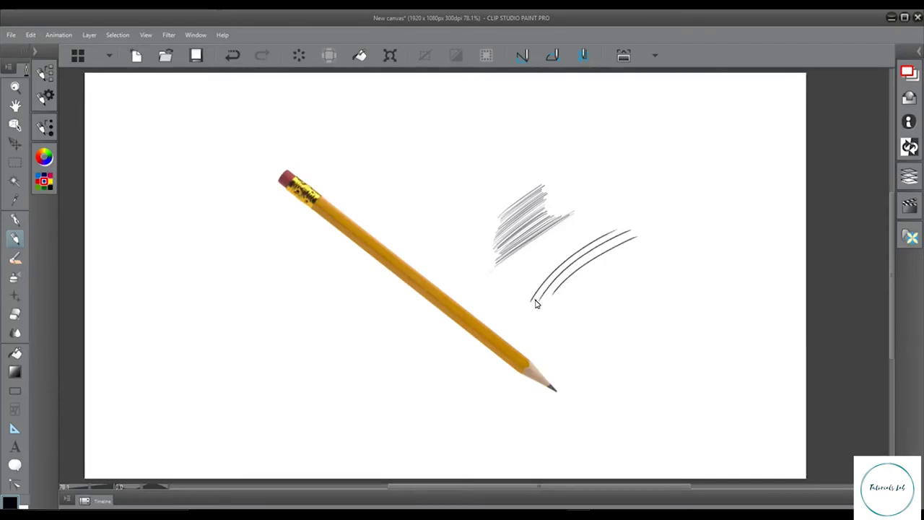
pyautogui.moveTo(555, 296); pyautogui.dragTo(647, 254)
pyautogui.moveTo(556, 300); pyautogui.dragTo(645, 264)
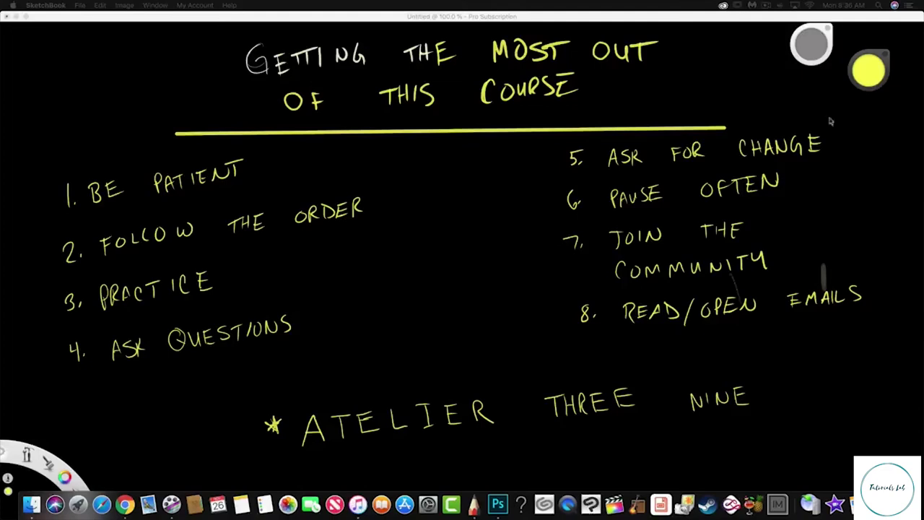
# Show the SketchBook canvas with the course tips in full screen and hide its toolbar.
pyautogui.click(25, 16)
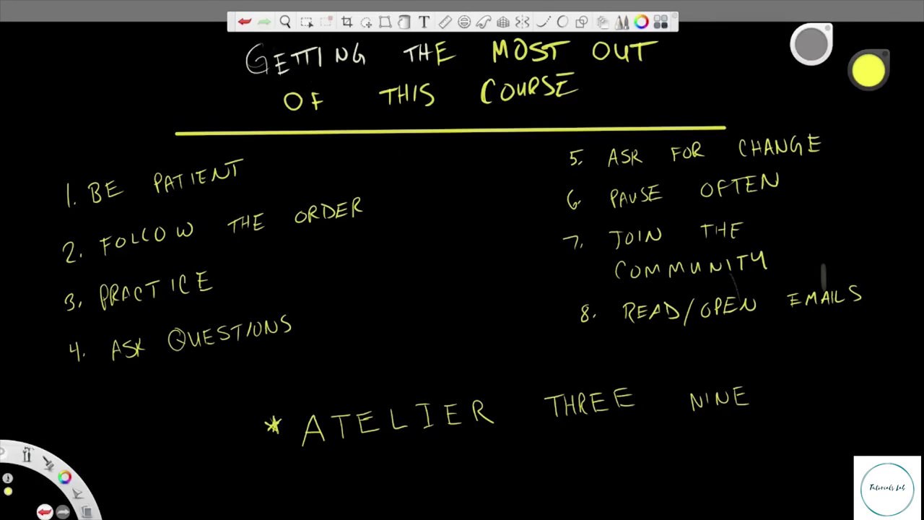
pyautogui.hotkey('ctrl', 'alt', 'b')
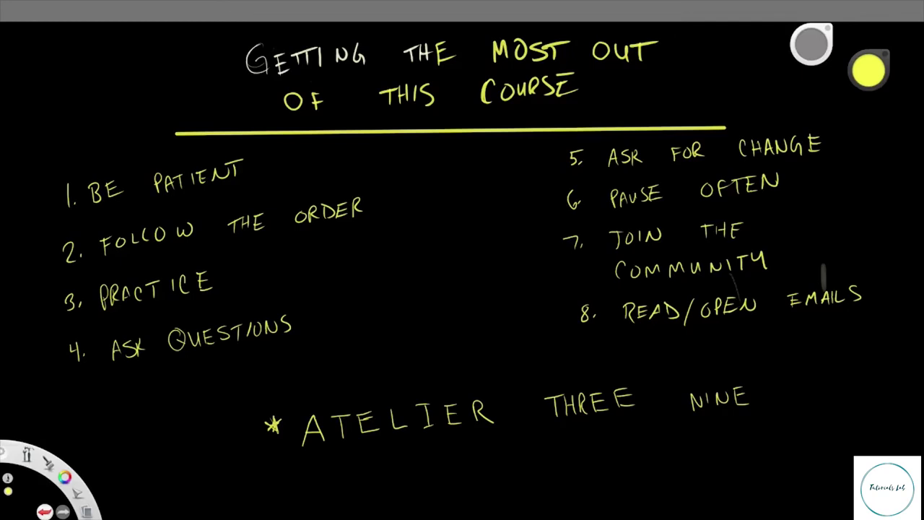